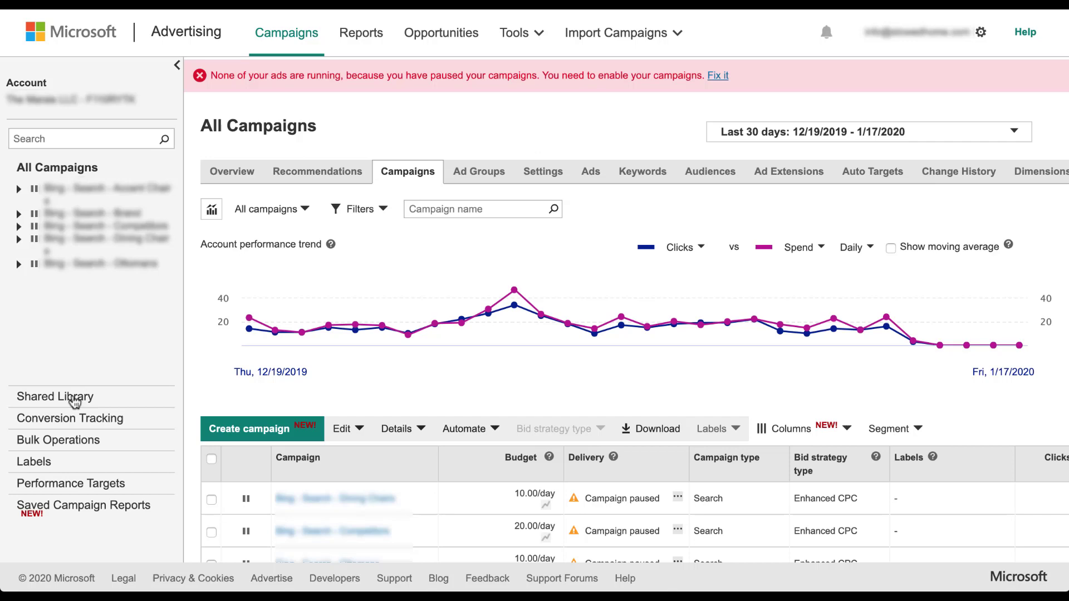
Go to the Shared Library and show the campaign negative keyword lists.
left_click(79, 396)
scroll(592, 398, "down", 3)
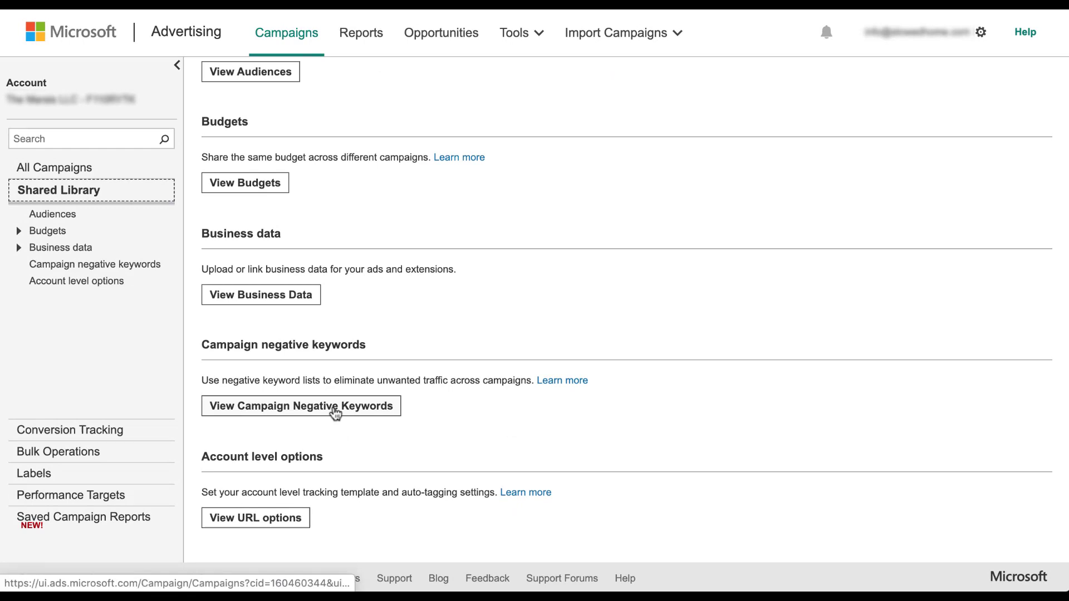
left_click(335, 412)
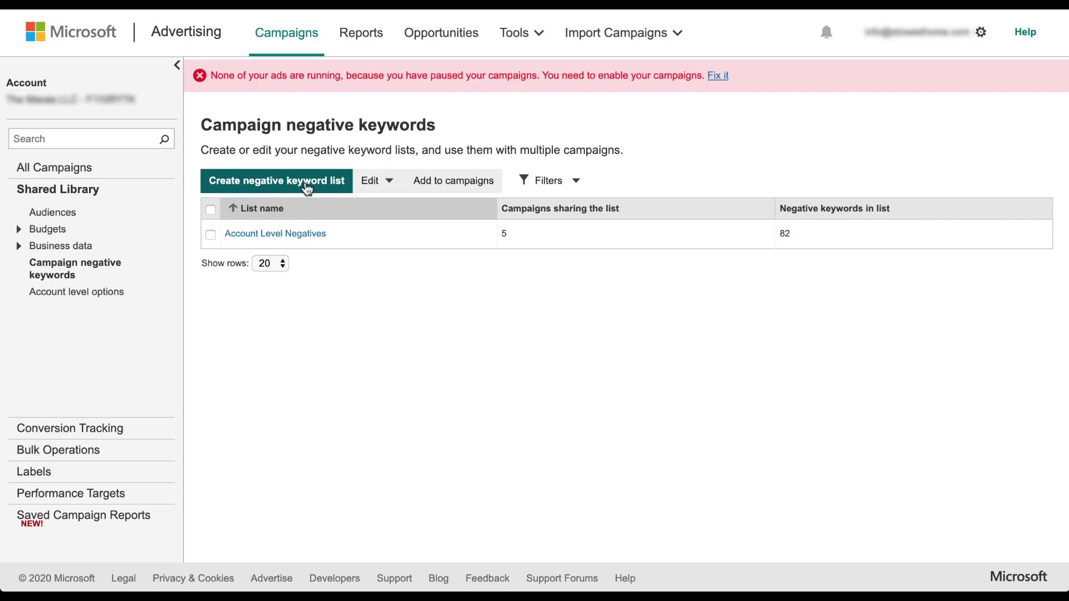
Create a list named 'New Keyword List' with negatives "free" and "sample" on separate lines, and save it.
left_click(307, 187)
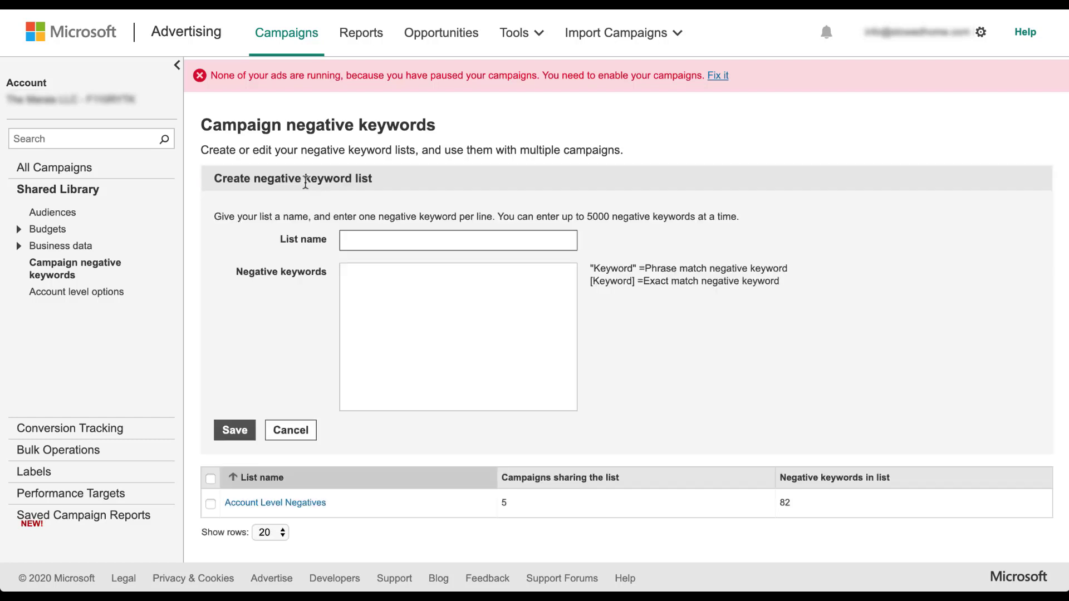
type("New Keyword List")
left_click(394, 292)
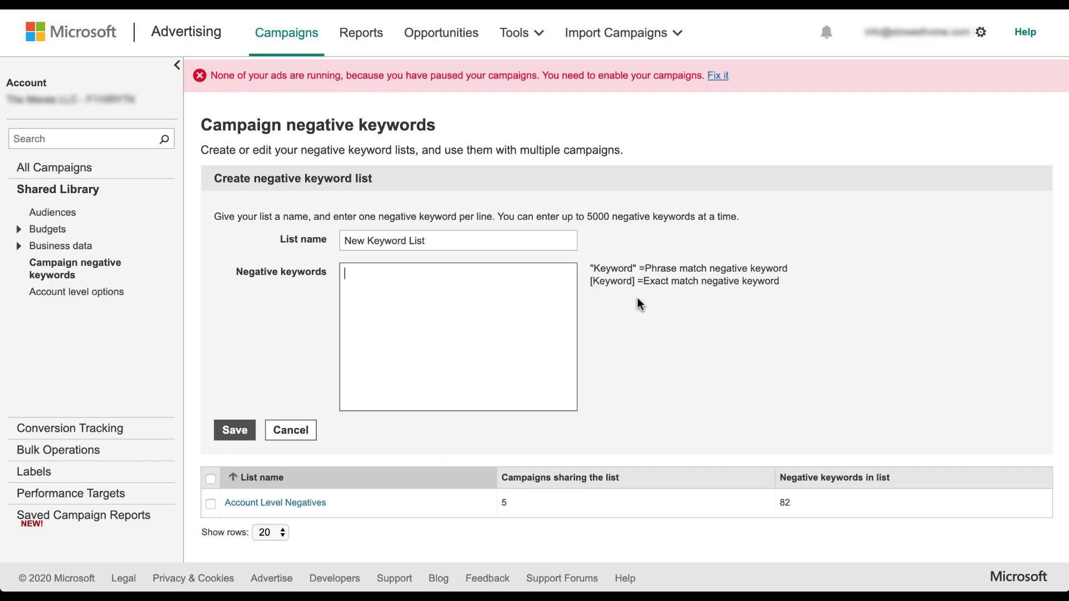
type("\"free\"")
key("Return")
type("\"sample\"")
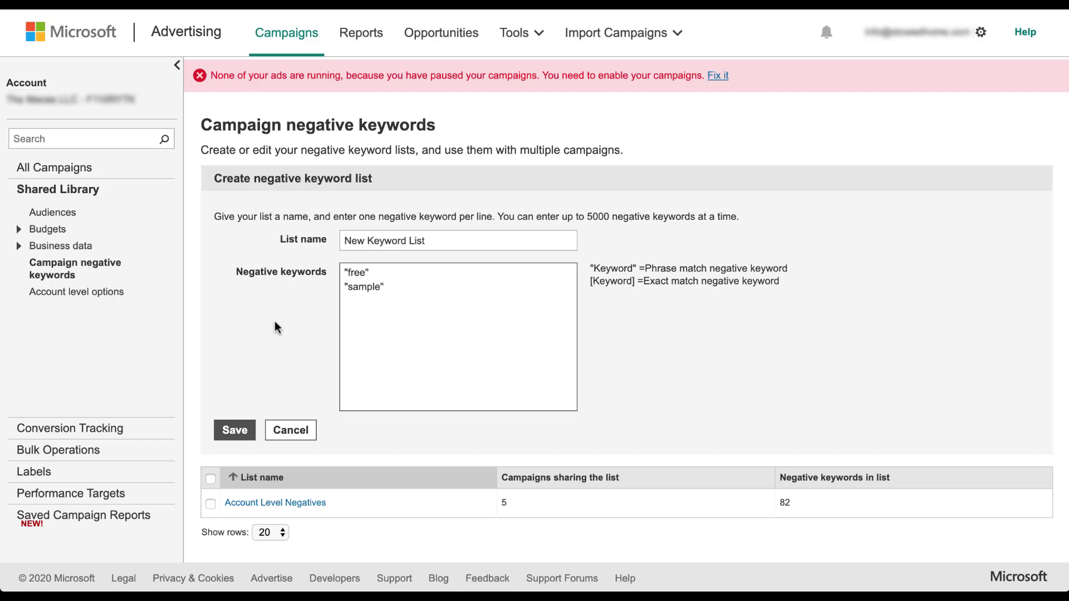
left_click(237, 429)
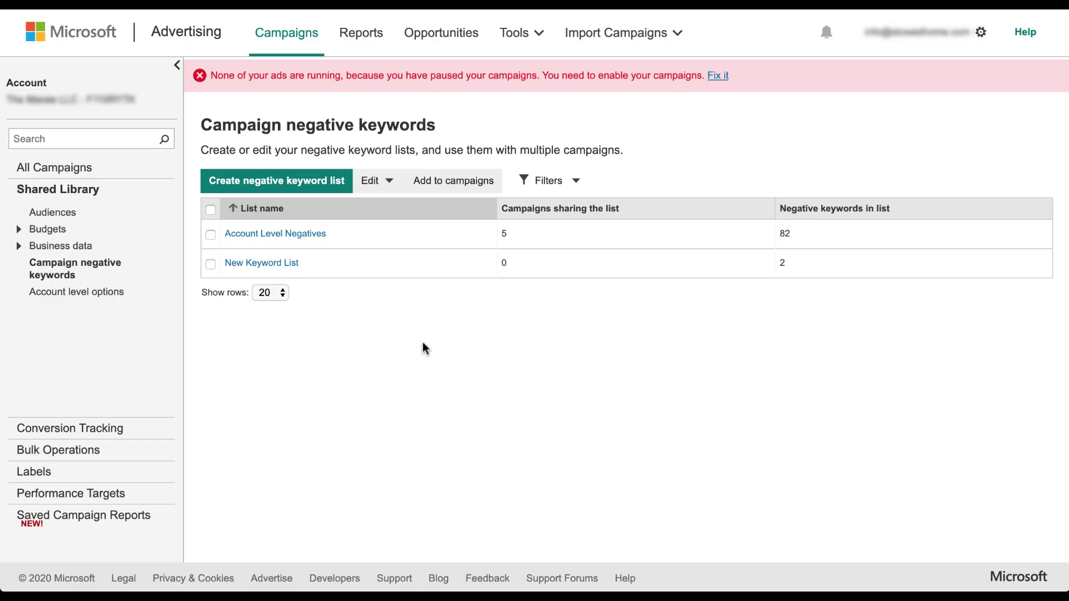
Add New Keyword List to all five campaigns using Select all, and save.
left_click(211, 265)
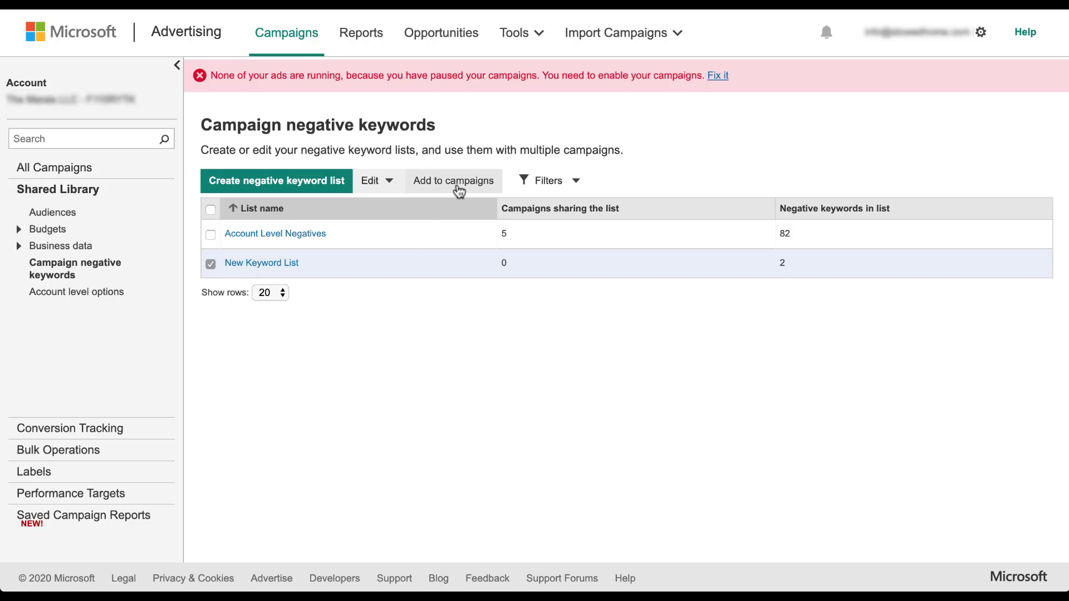
left_click(459, 191)
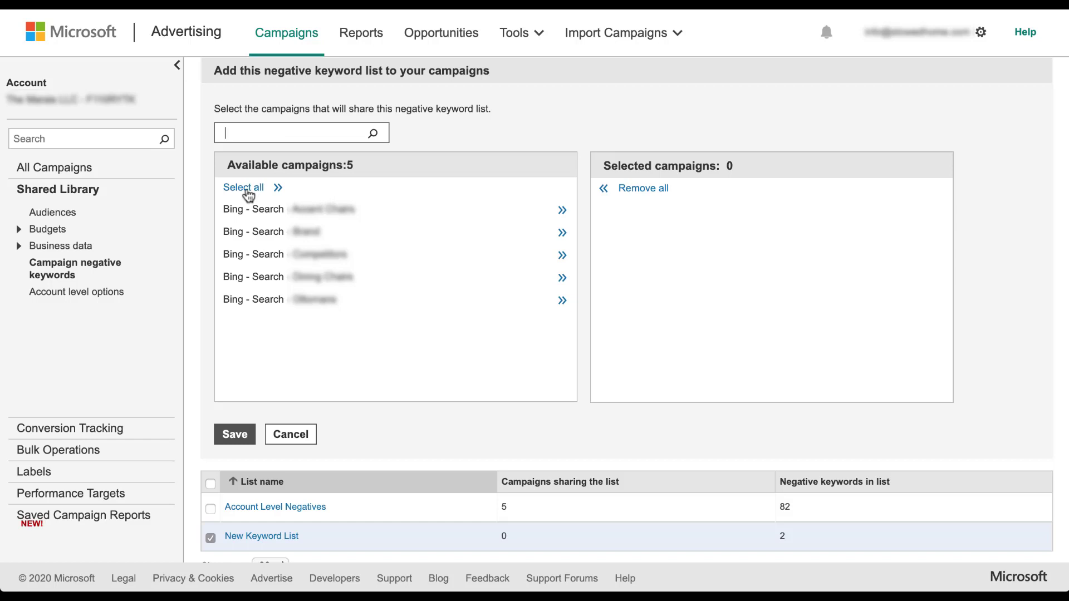
left_click(245, 188)
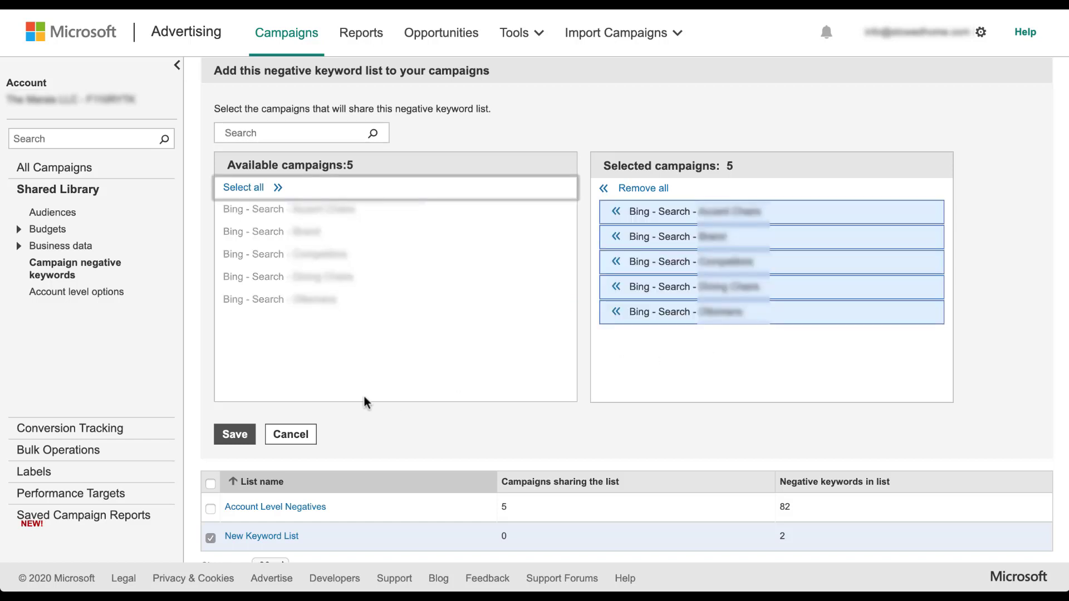
left_click(236, 436)
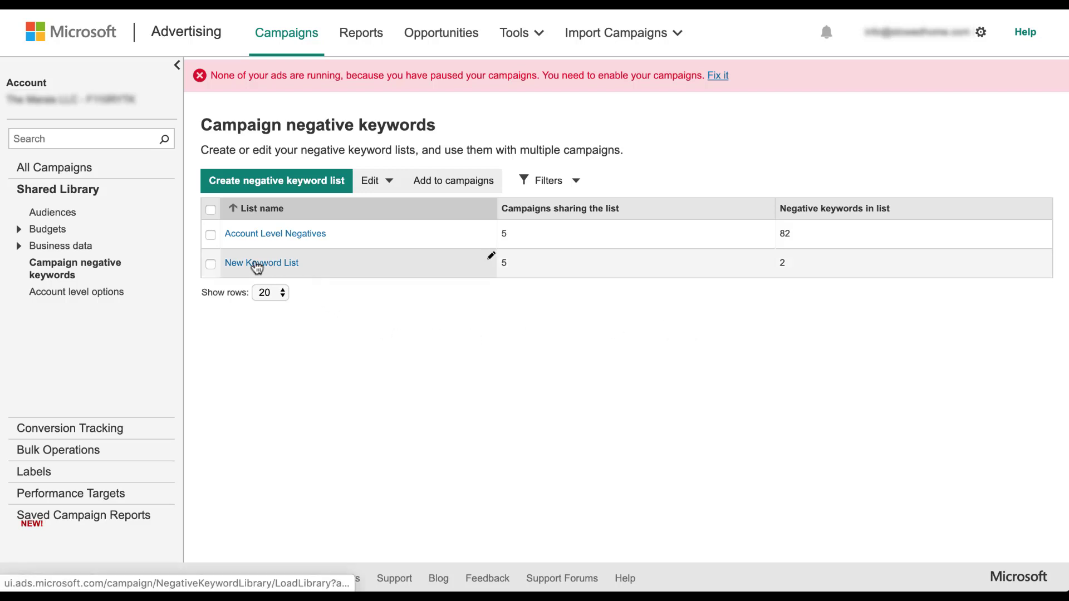
Remove the first campaign from New Keyword List's sharing, leaving four campaigns, and return to All Campaigns.
left_click(256, 268)
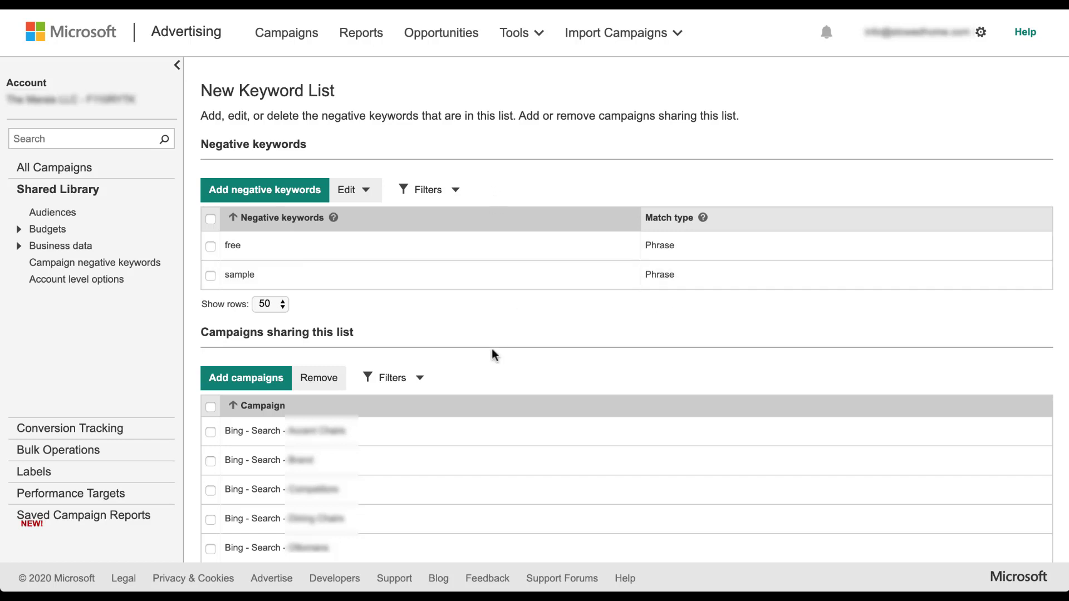
scroll(492, 354, "down", 1)
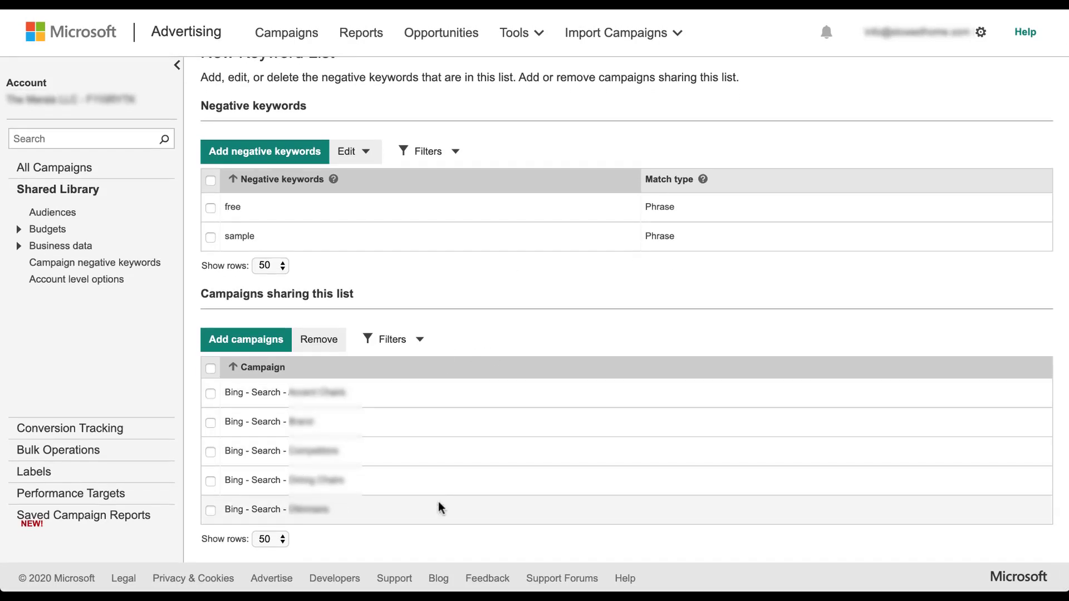
left_click(211, 395)
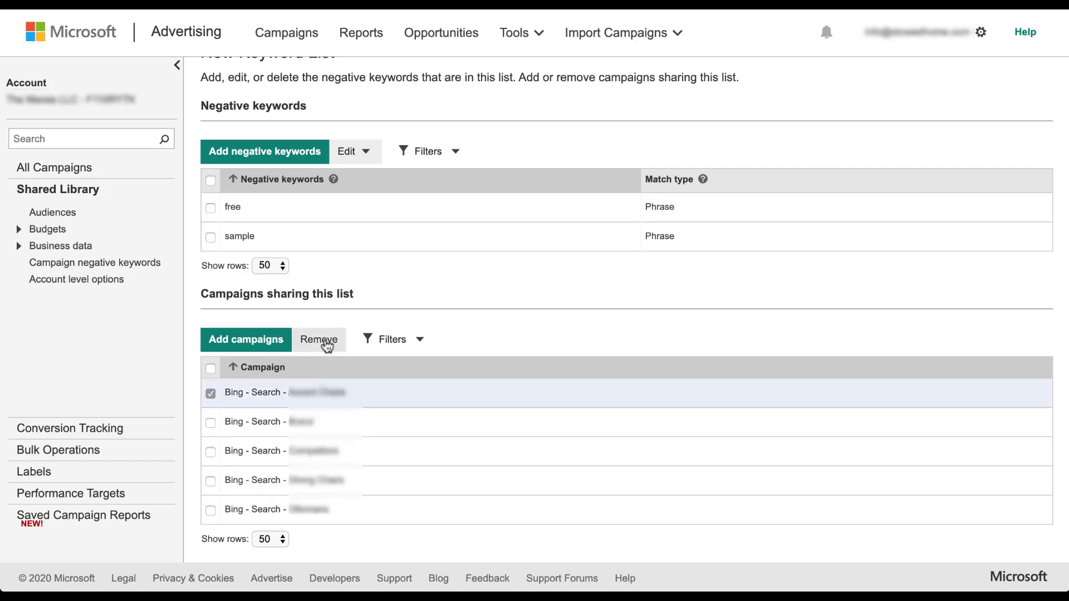
left_click(327, 346)
left_click(689, 112)
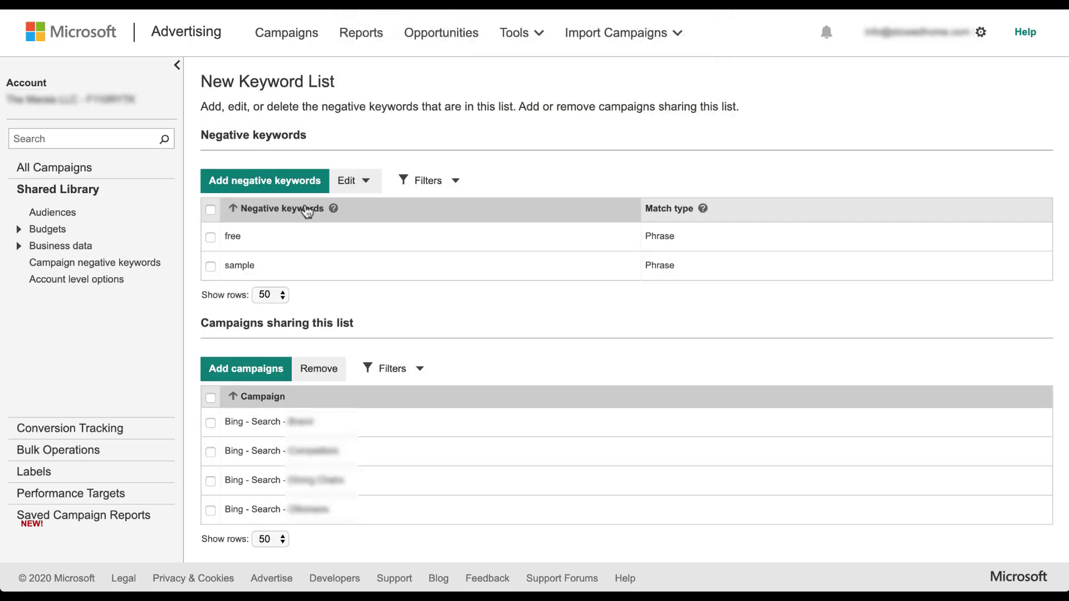
left_click(289, 191)
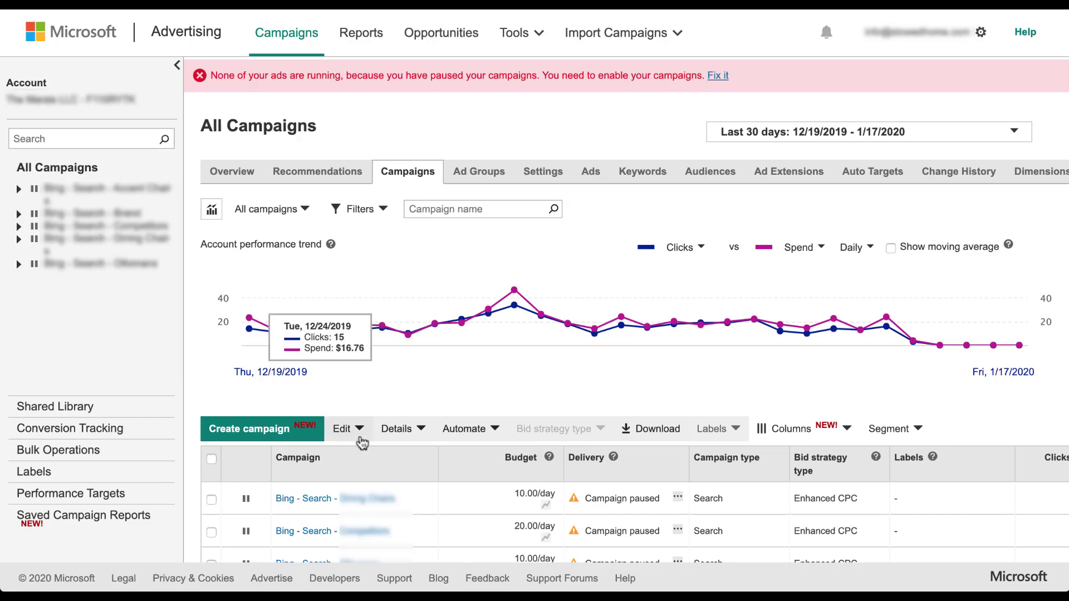
Open the first campaign's Keywords and view its negative keyword lists.
left_click(332, 500)
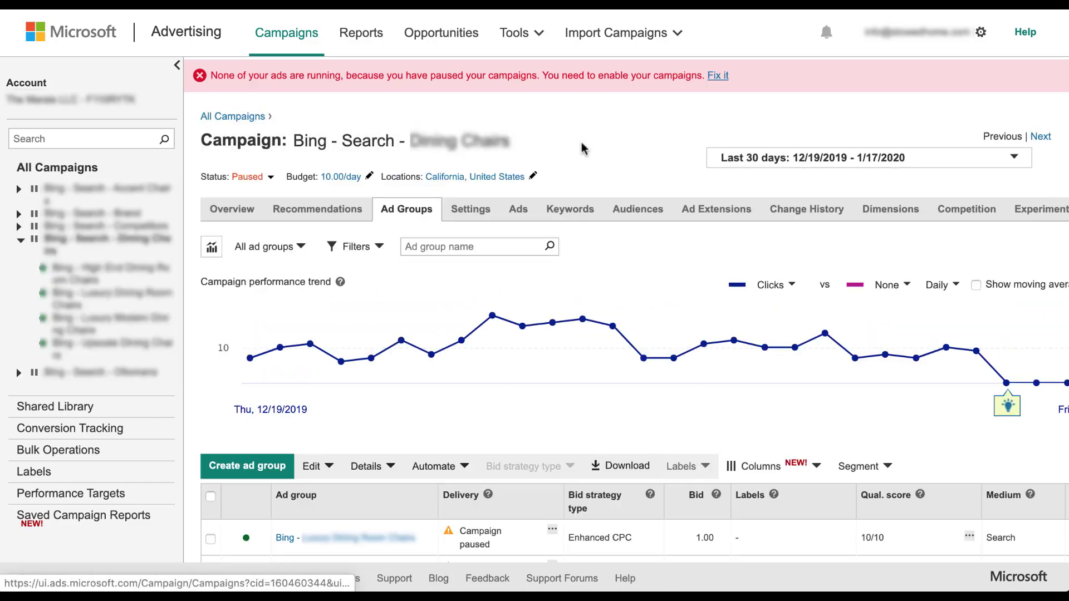
left_click(569, 208)
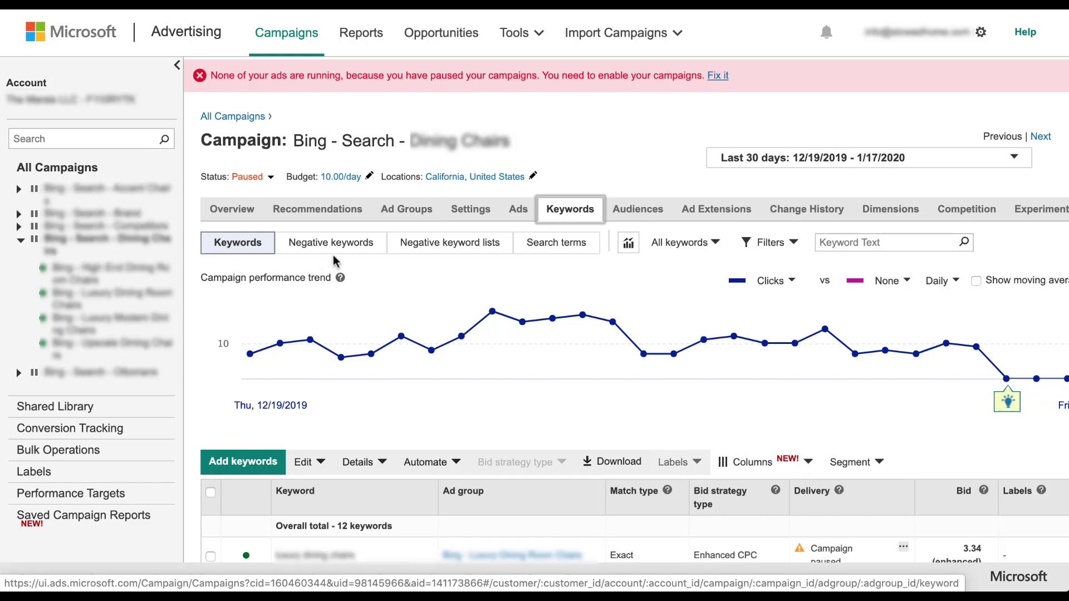
left_click(454, 250)
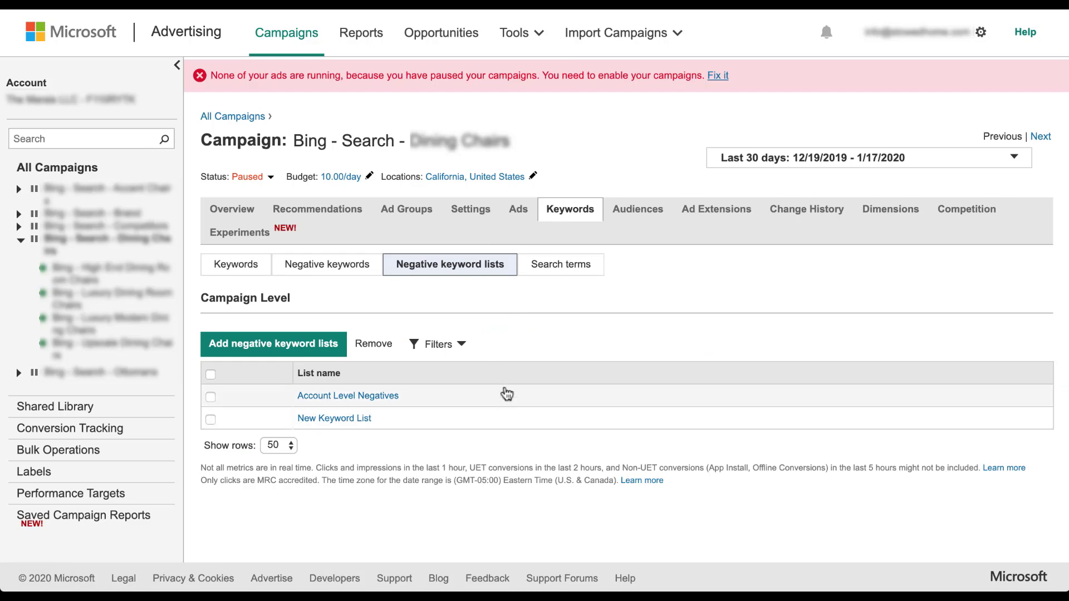
Check Account Level Negatives and New Keyword List, clear the selection, then show the search terms report.
left_click(211, 396)
left_click(210, 420)
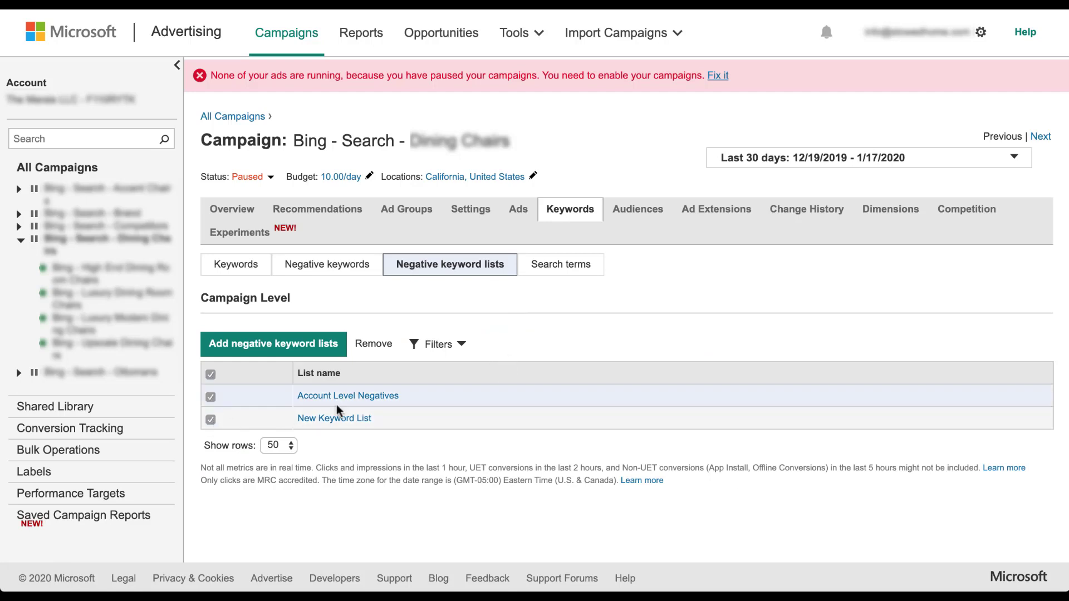
left_click(210, 374)
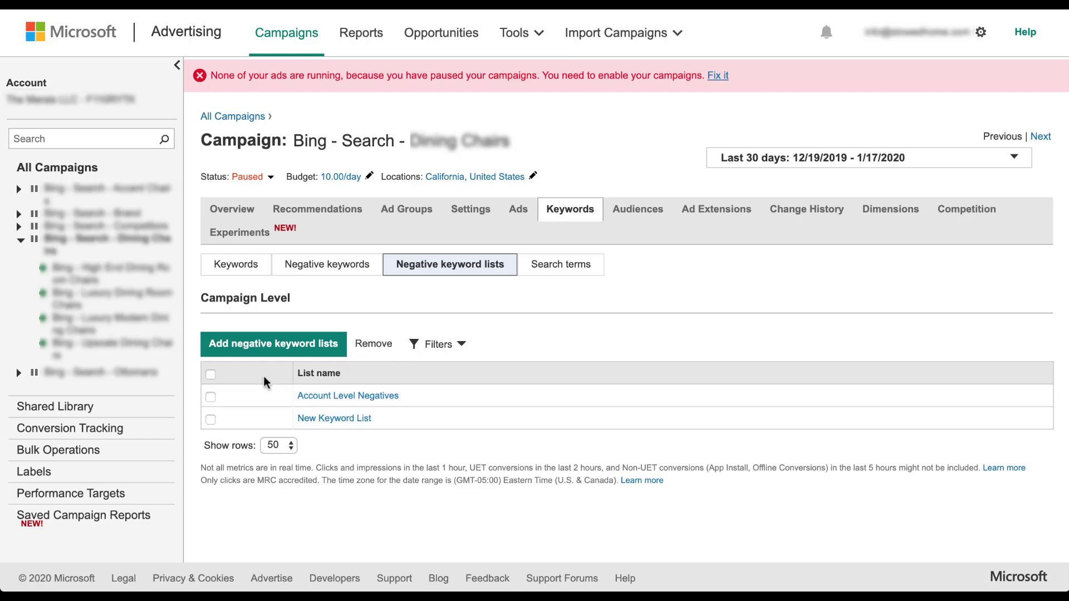
left_click(265, 347)
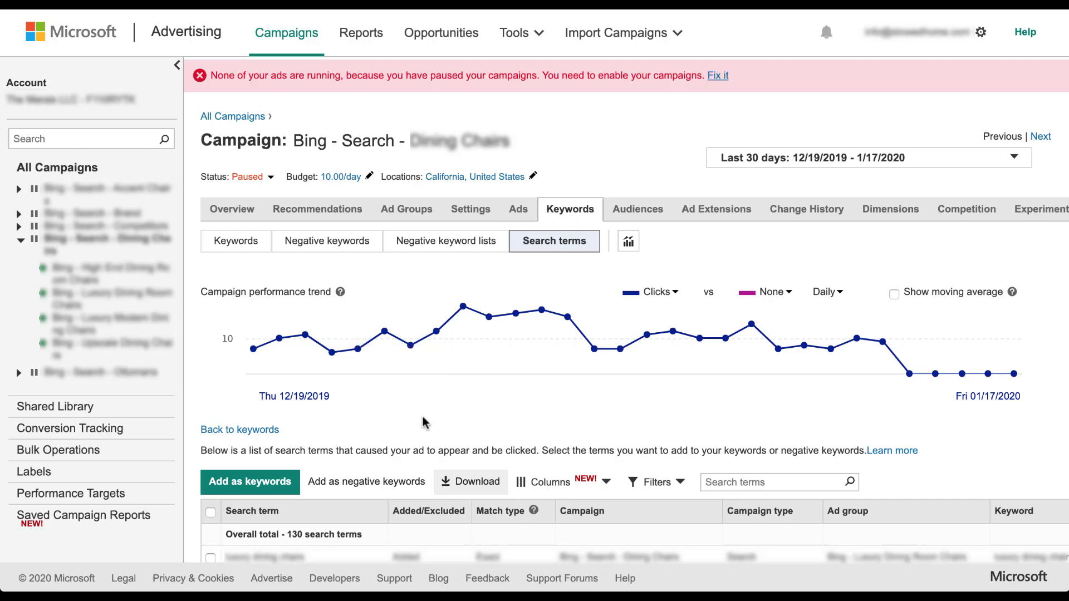
Select the first search term and start adding it as an exact-match negative keyword.
scroll(399, 426, "down", 2)
scroll(399, 426, "down", 3)
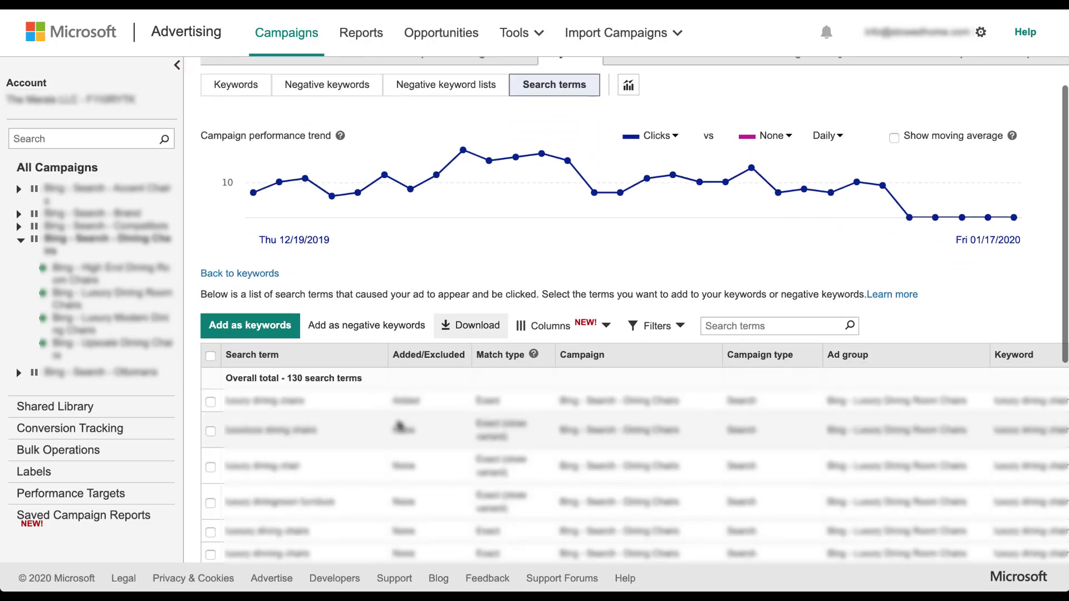
left_click(211, 402)
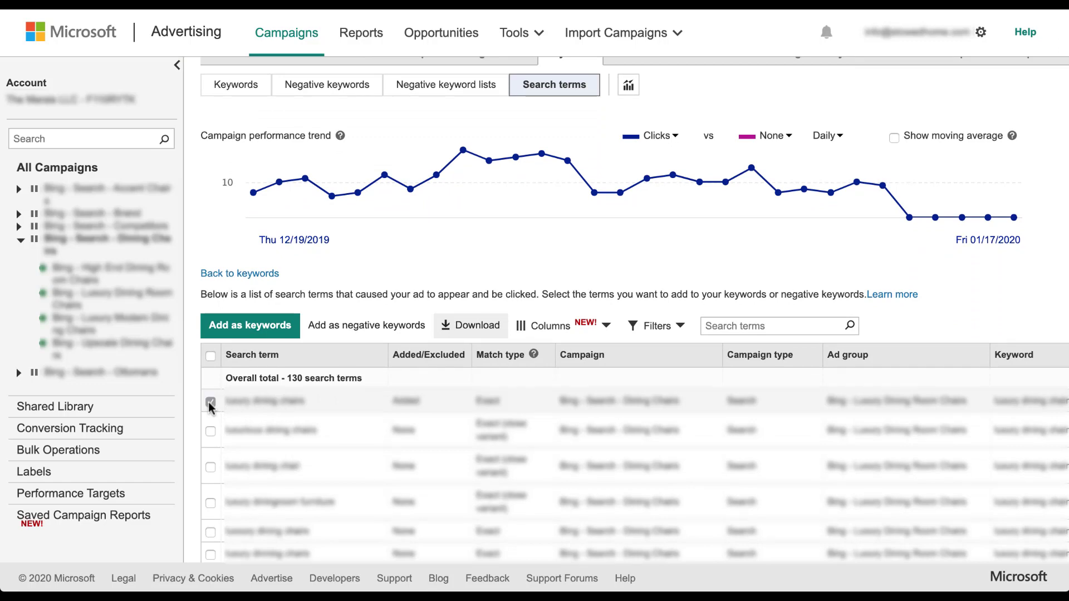
left_click(367, 333)
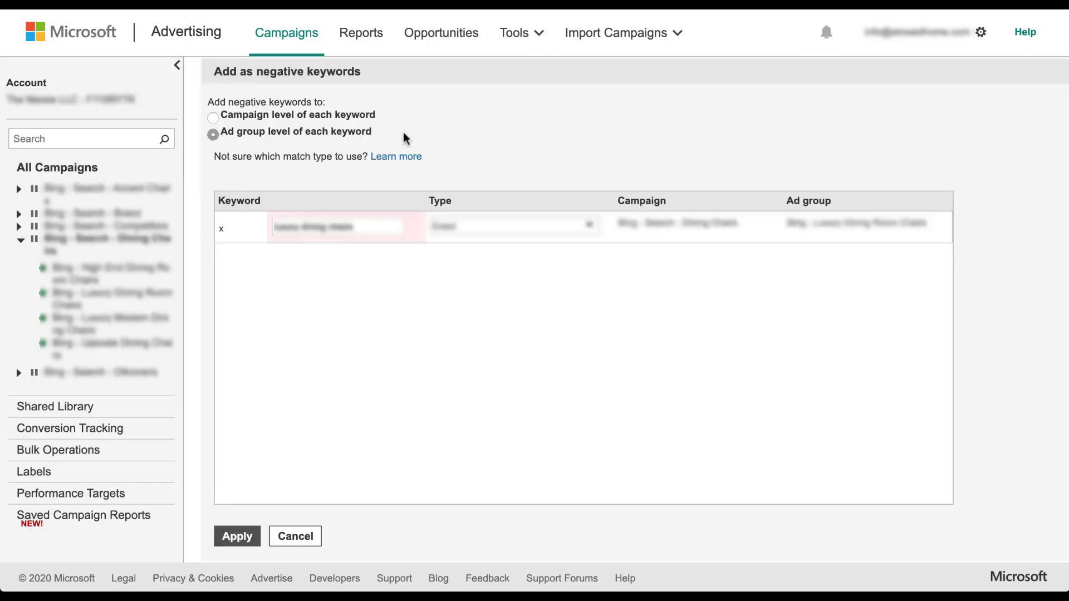